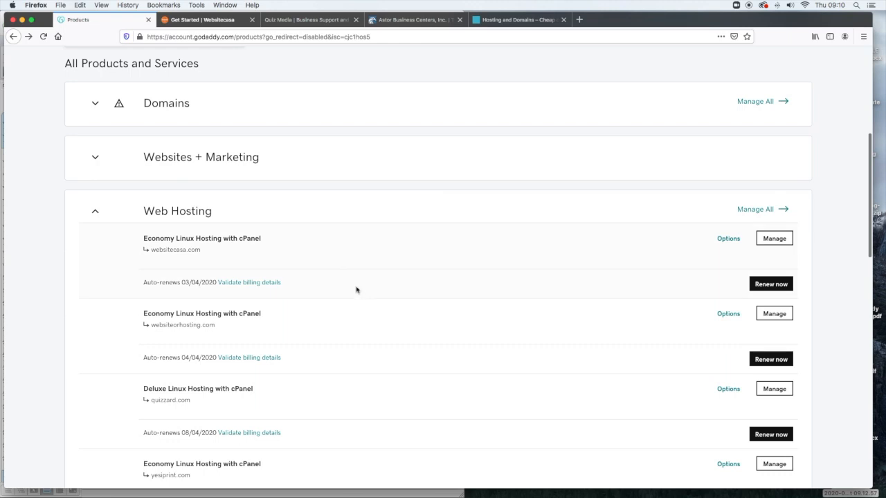
pyautogui.scroll(-3, 357, 289)
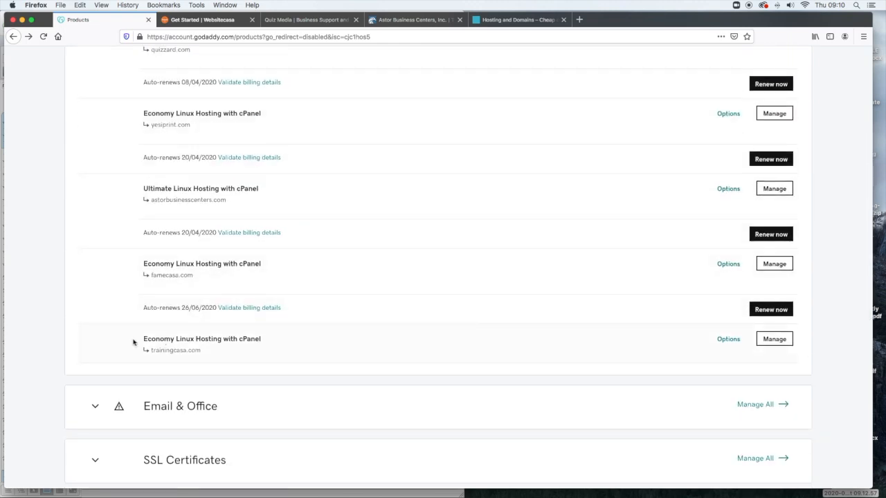
# - Open the management page for the trainingcasa.com Economy Linux Hosting with cPanel plan
pyautogui.click(774, 341)
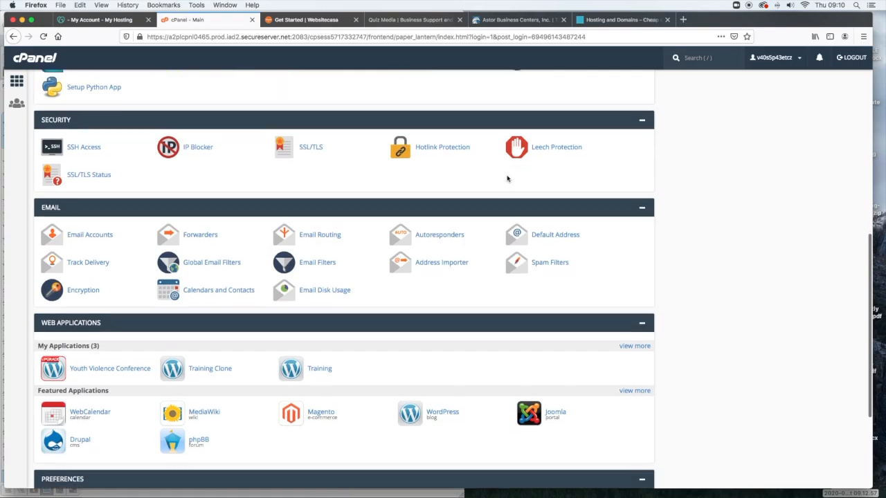
# - Scroll the cPanel home page down to the Email tools section
pyautogui.scroll(-3, 506, 178)
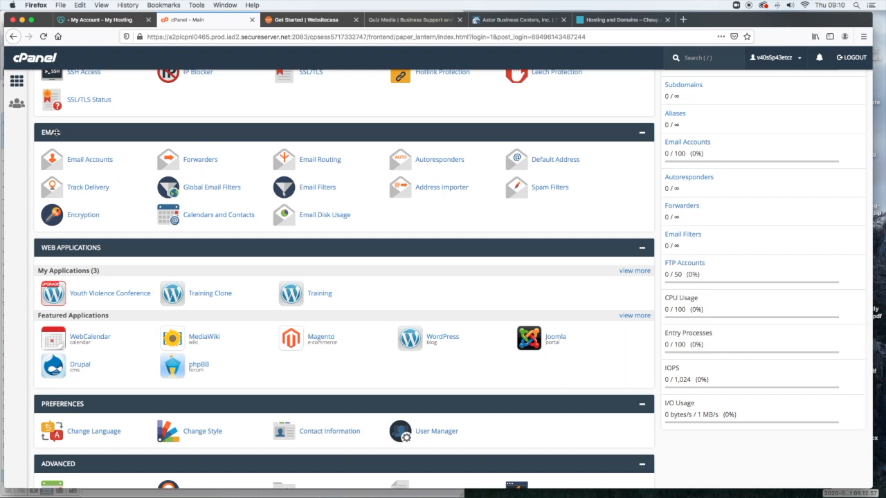
# - Open the Create an Email Account form from cPanel's Email Accounts page
pyautogui.click(101, 161)
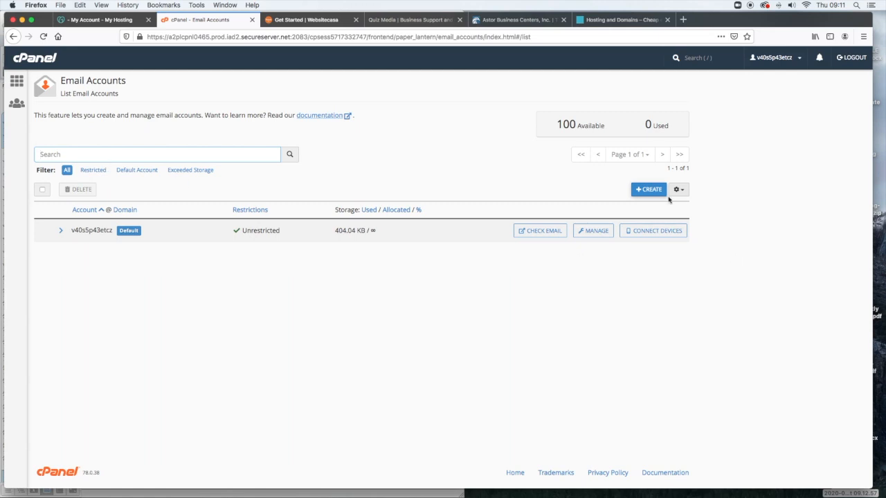
pyautogui.click(647, 191)
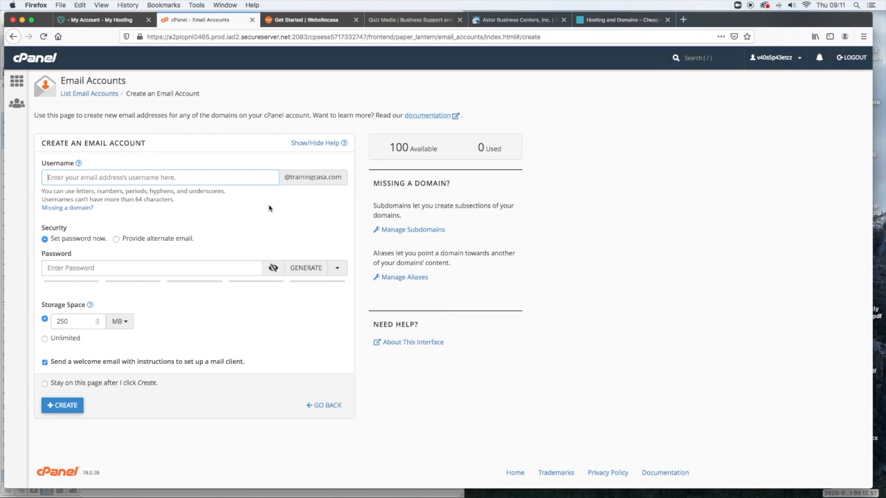
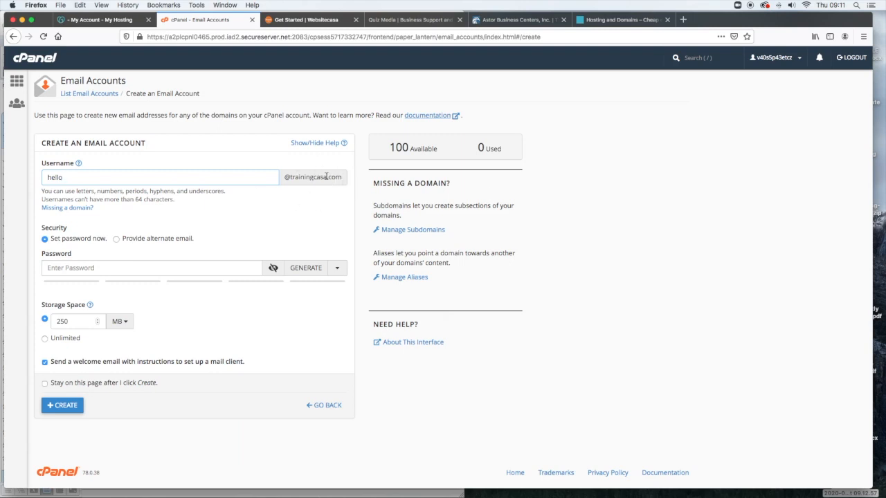
pyautogui.moveTo(345, 182); pyautogui.dragTo(279, 174)
pyautogui.click(311, 213)
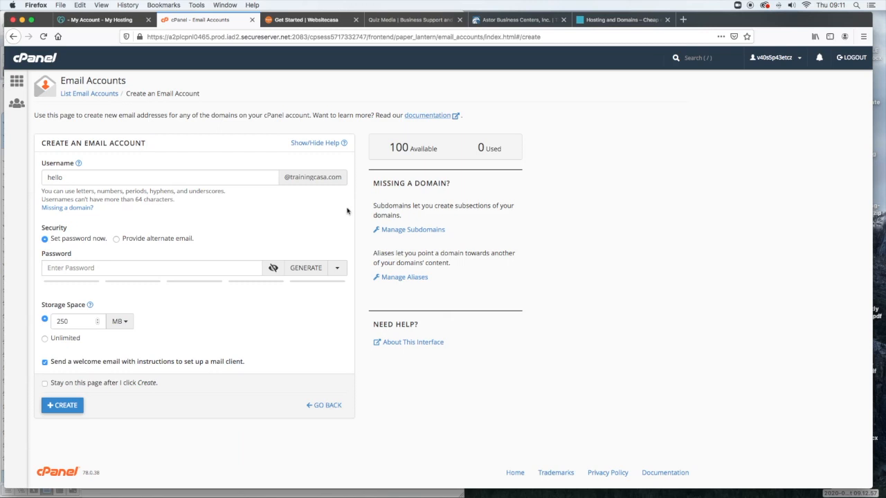
pyautogui.moveTo(340, 178); pyautogui.dragTo(276, 173)
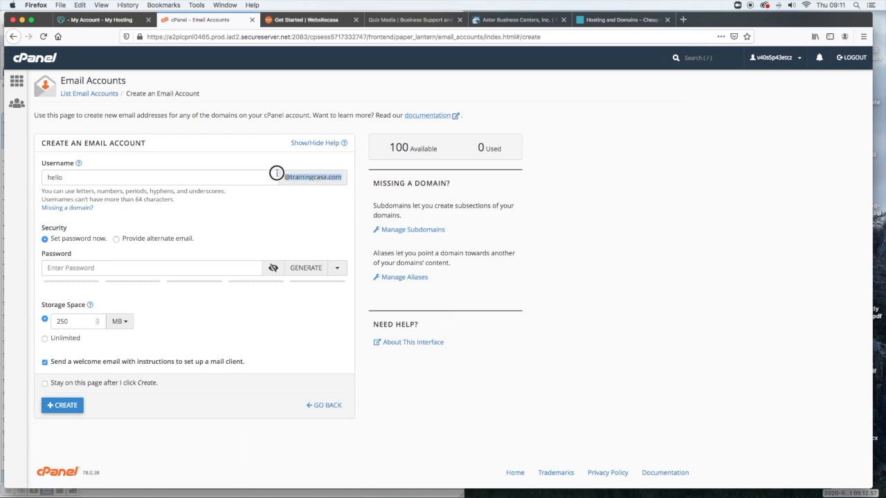
# - Keep Set password now selected and leave Storage Space at 250 MB
pyautogui.click(55, 268)
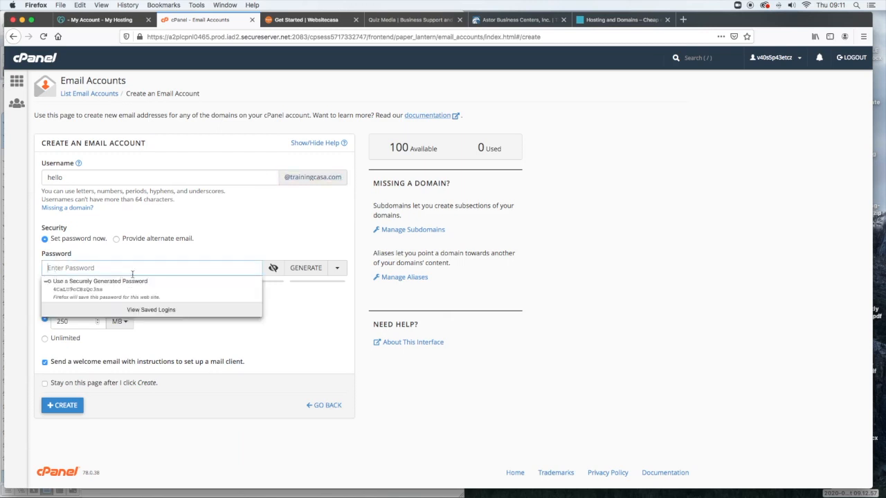
pyautogui.click(175, 239)
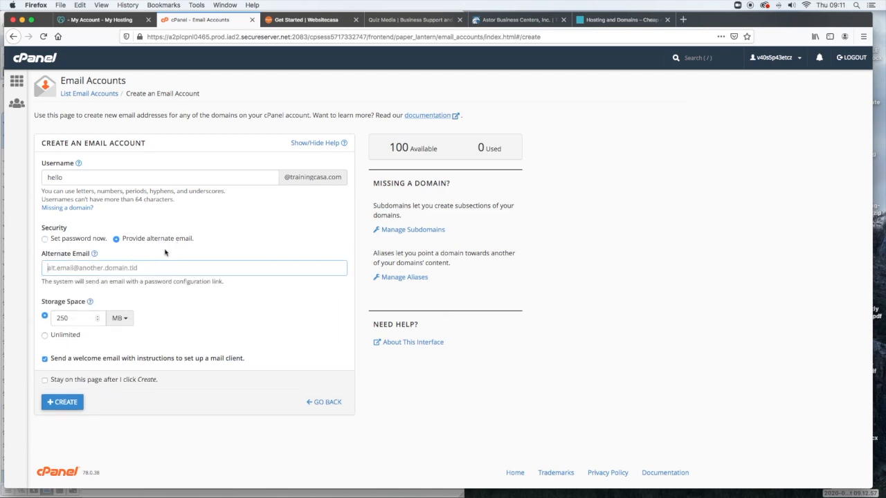
pyautogui.click(44, 240)
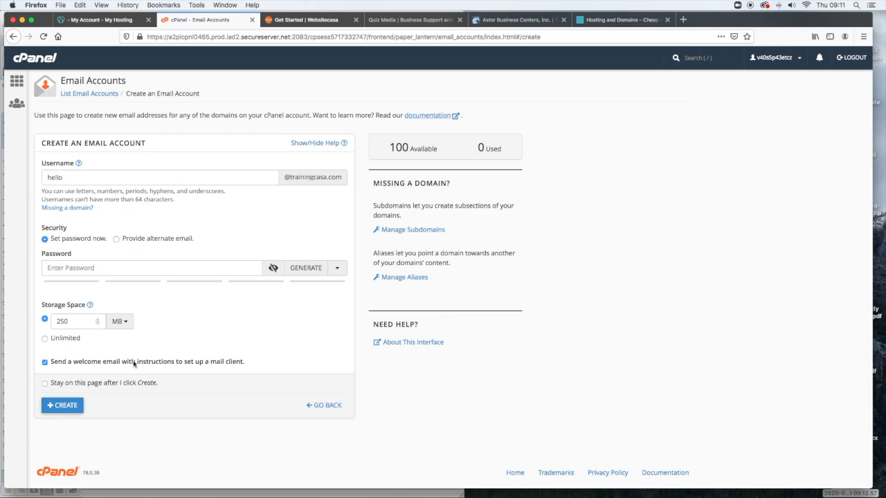
pyautogui.moveTo(95, 342); pyautogui.dragTo(41, 304)
pyautogui.click(222, 323)
pyautogui.moveTo(69, 323)
pyautogui.mouseDown()
pyautogui.moveTo(40, 320)
pyautogui.moveTo(74, 323)
pyautogui.mouseUp()
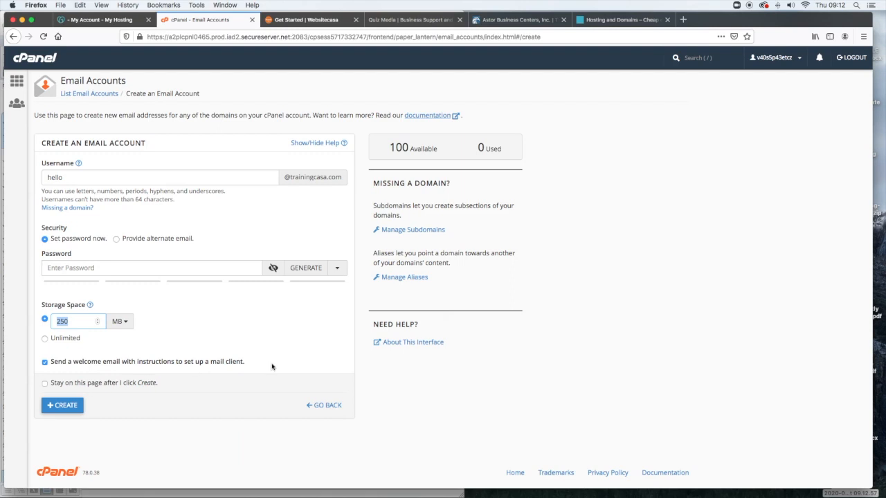
pyautogui.click(76, 268)
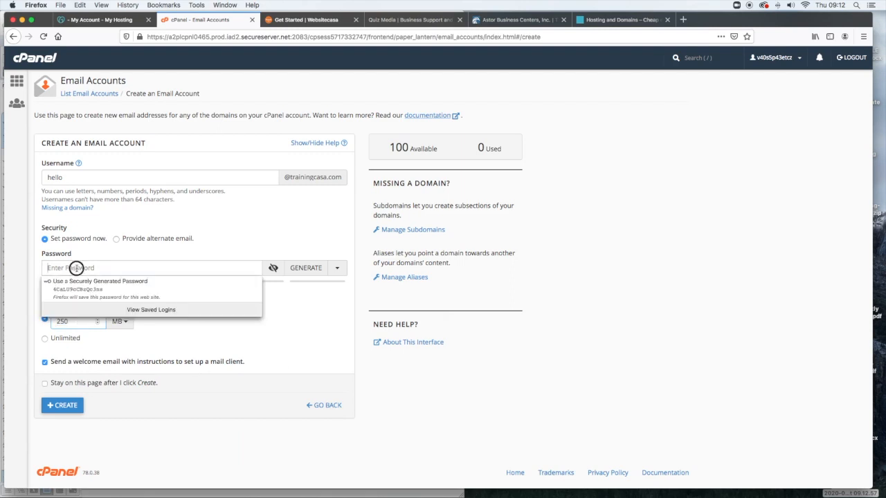
pyautogui.click(303, 268)
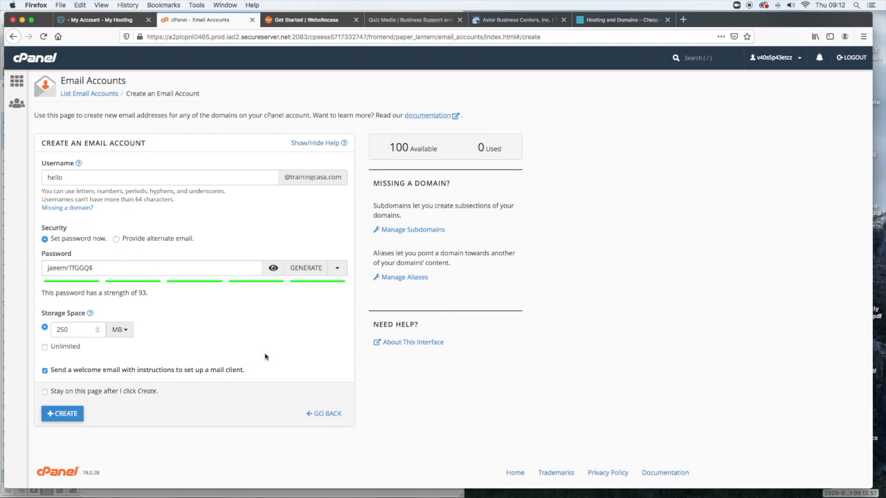
pyautogui.click(56, 414)
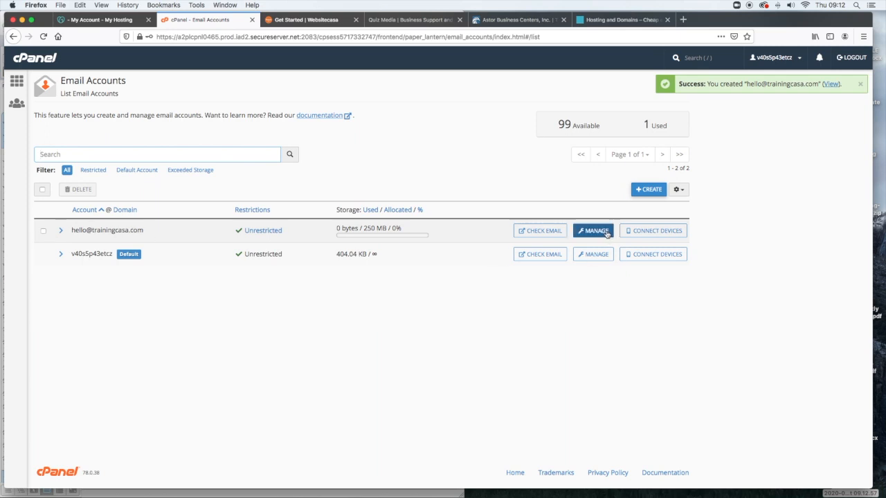
pyautogui.click(547, 234)
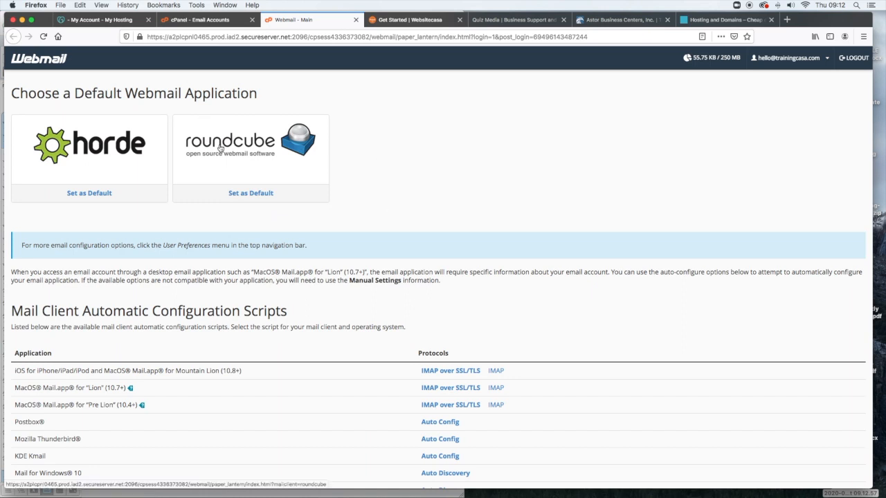
# - Set Roundcube as default, view the Email configuration settings message, then close webmail
pyautogui.click(237, 193)
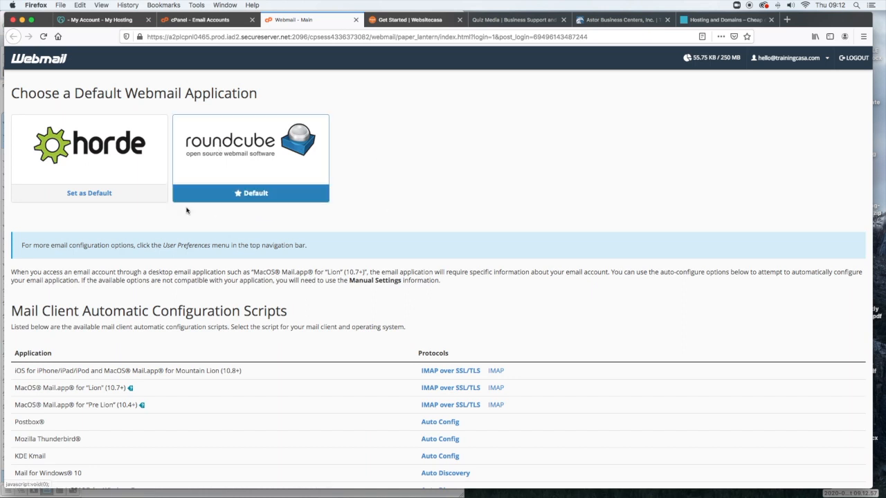
pyautogui.scroll(-1, 229, 146)
pyautogui.click(229, 143)
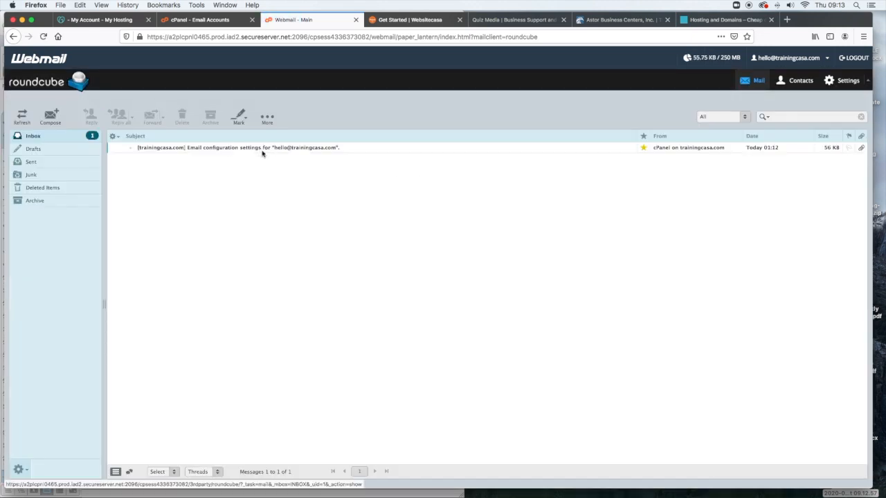
pyautogui.click(149, 149)
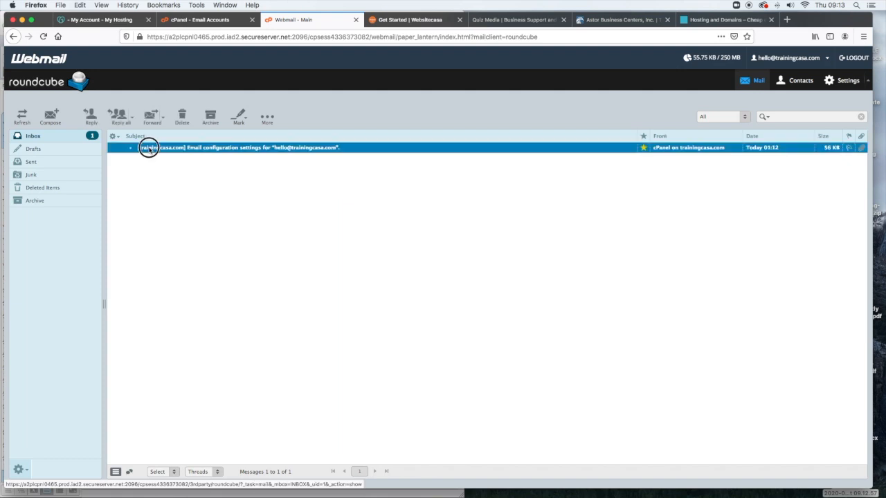
pyautogui.click(161, 149)
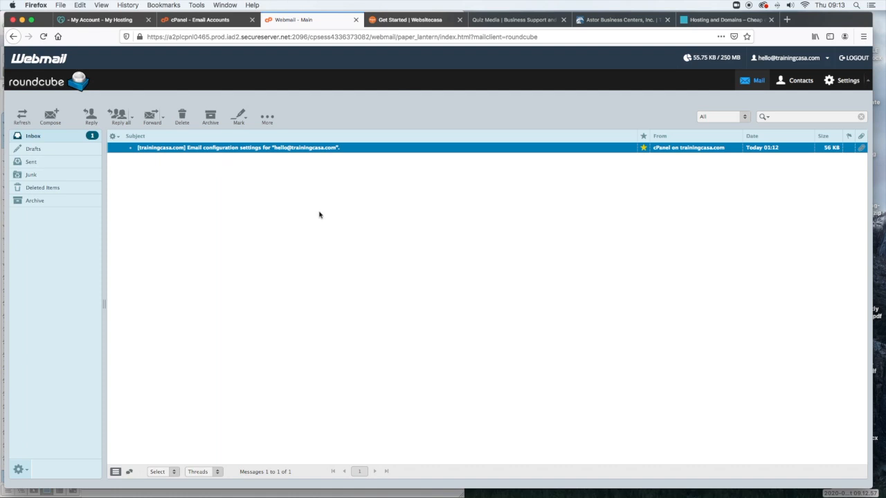
pyautogui.click(355, 21)
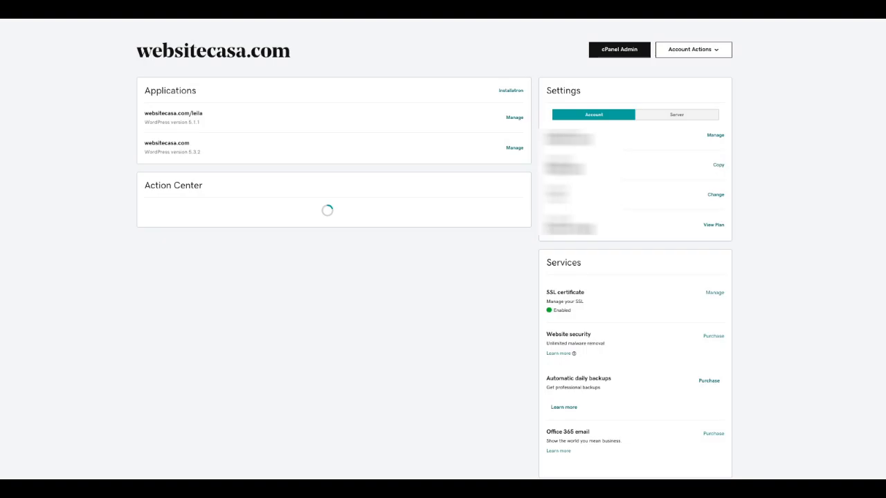
pyautogui.click(619, 49)
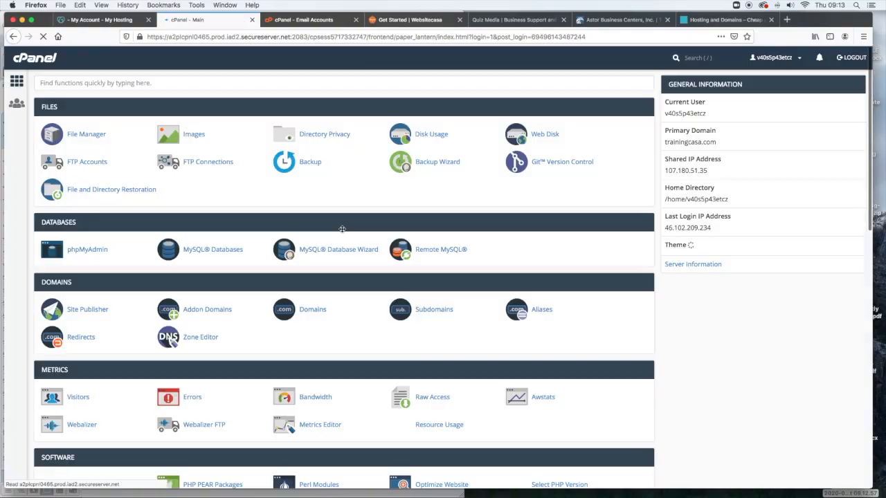
pyautogui.scroll(-10, 342, 229)
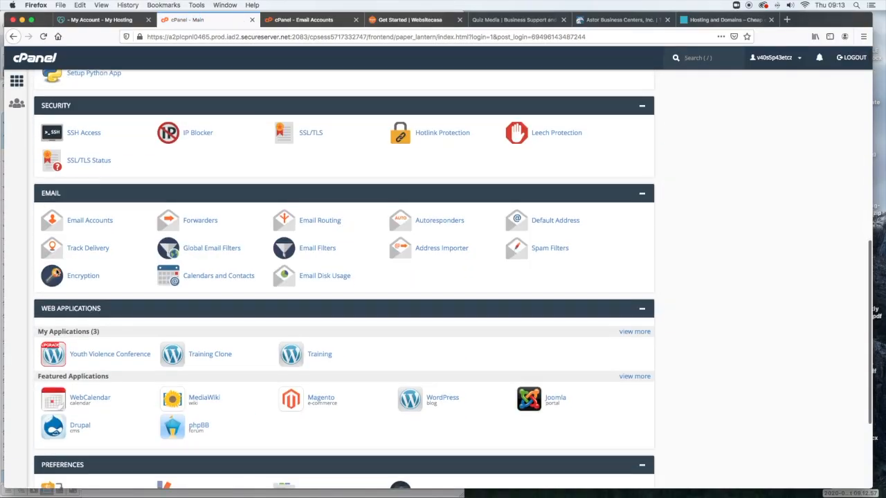
pyautogui.click(88, 220)
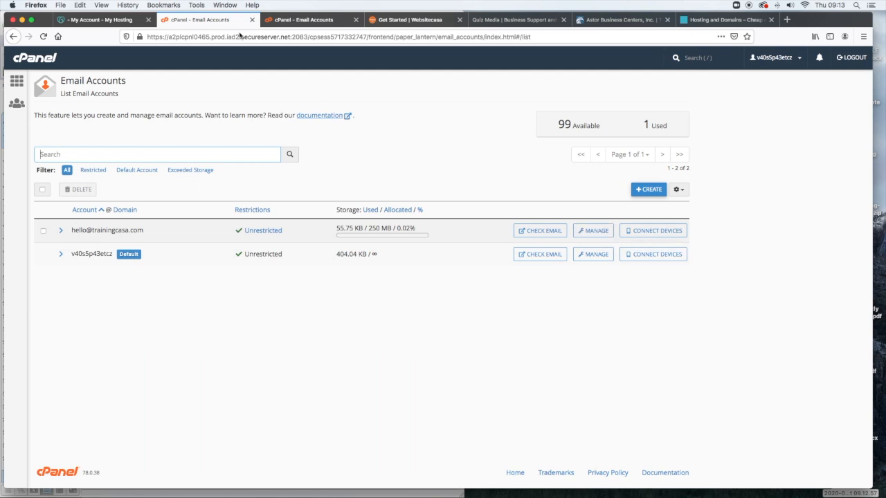
# - View the Website Casa Get Started page, then browse the Astor Business Centers homepage
pyautogui.click(389, 21)
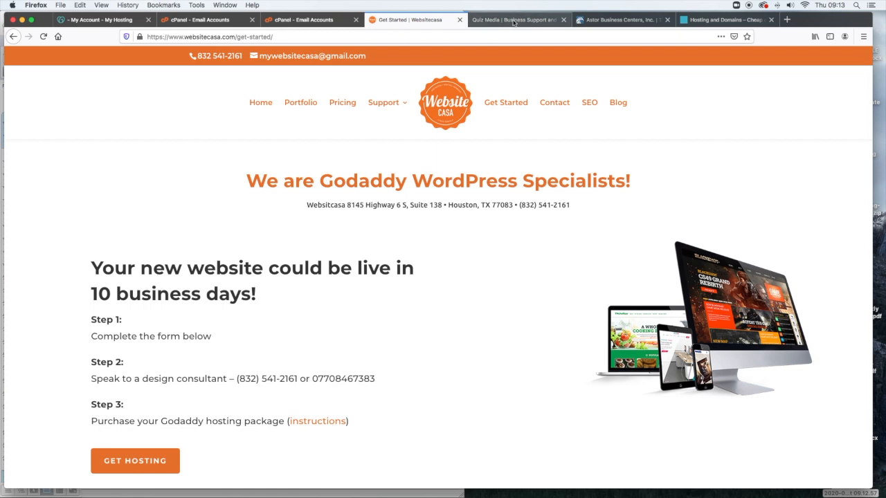
pyautogui.click(619, 19)
pyautogui.scroll(-5, 529, 211)
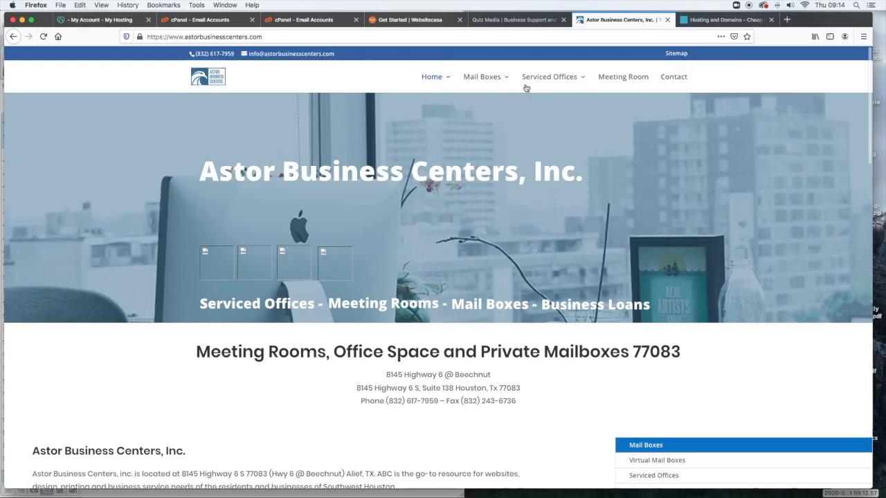
pyautogui.moveTo(601, 83)
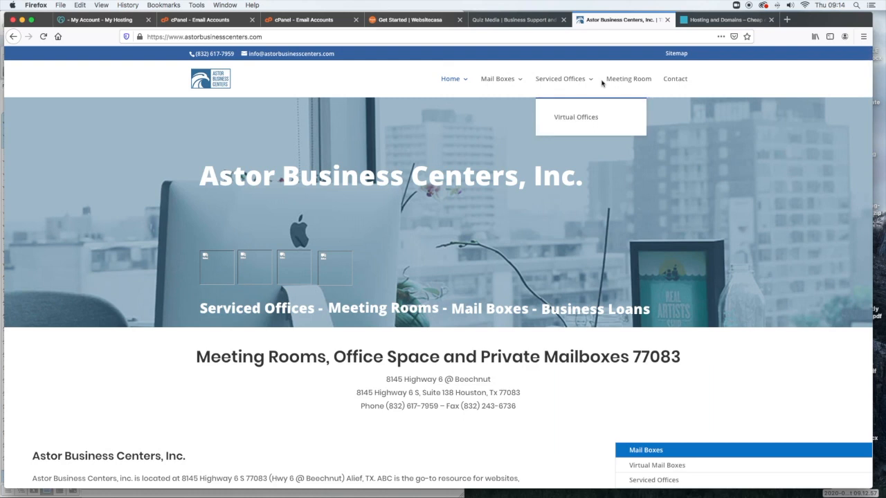
# - Open the Astor Contact page, then the Quiz Media Business Support Resources page
pyautogui.click(675, 79)
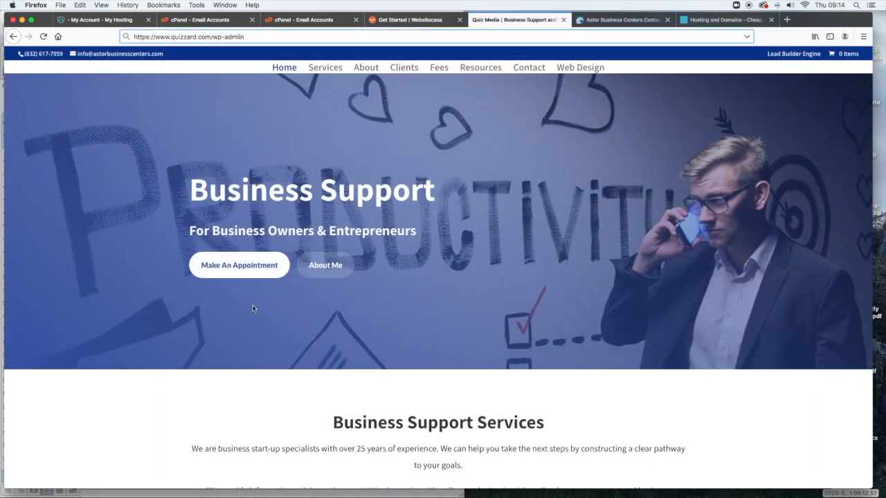
pyautogui.scroll(-3, 373, 331)
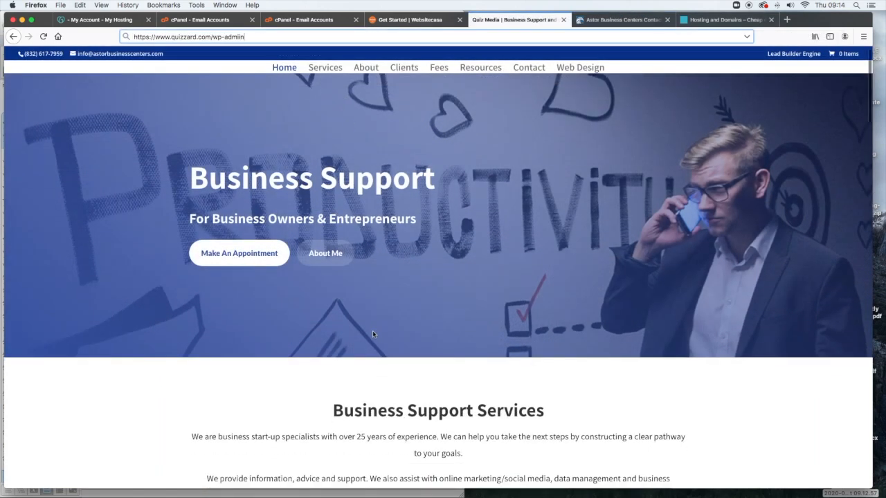
pyautogui.scroll(4, 476, 81)
pyautogui.scroll(-1, 476, 81)
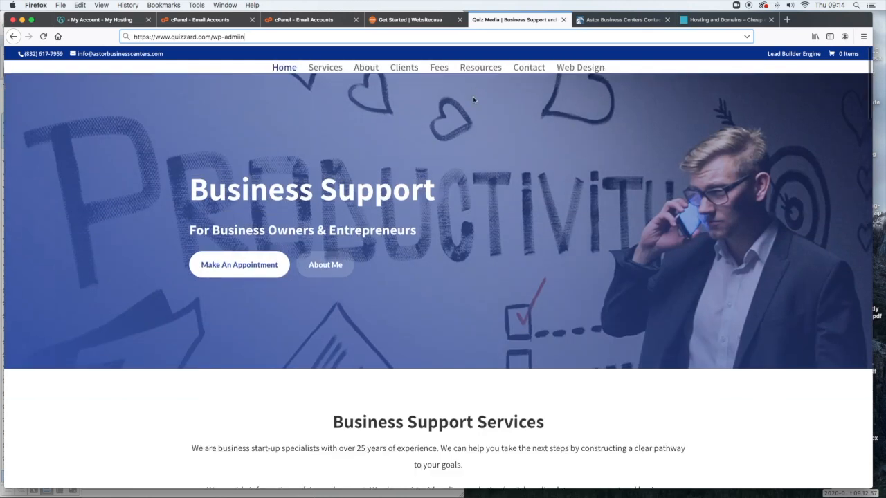
pyautogui.click(479, 68)
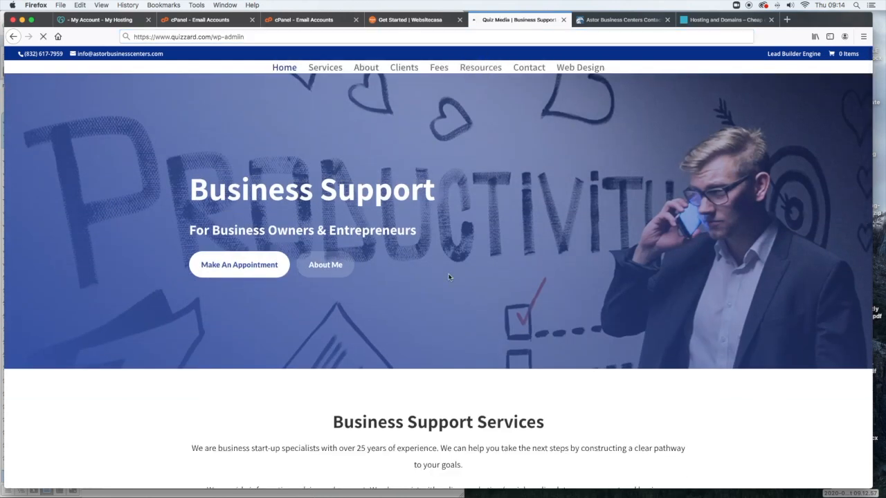